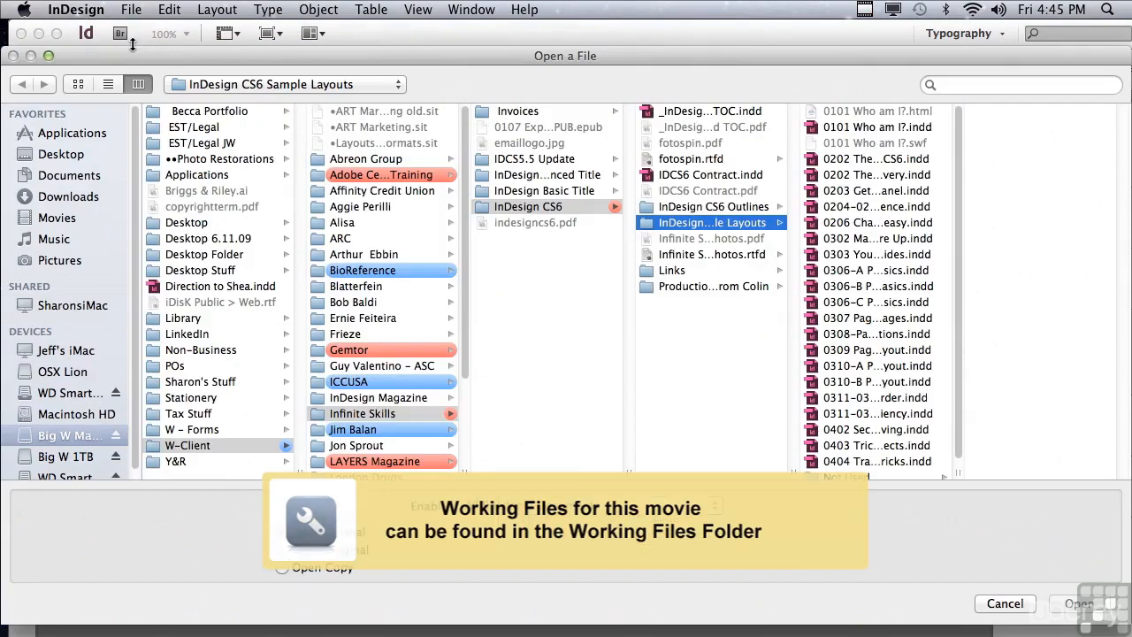
- Open the file 0403 Trick to Finding & Changing Objects.indd from the InDesign CS6 Sample Layouts folder
left_click(832, 445)
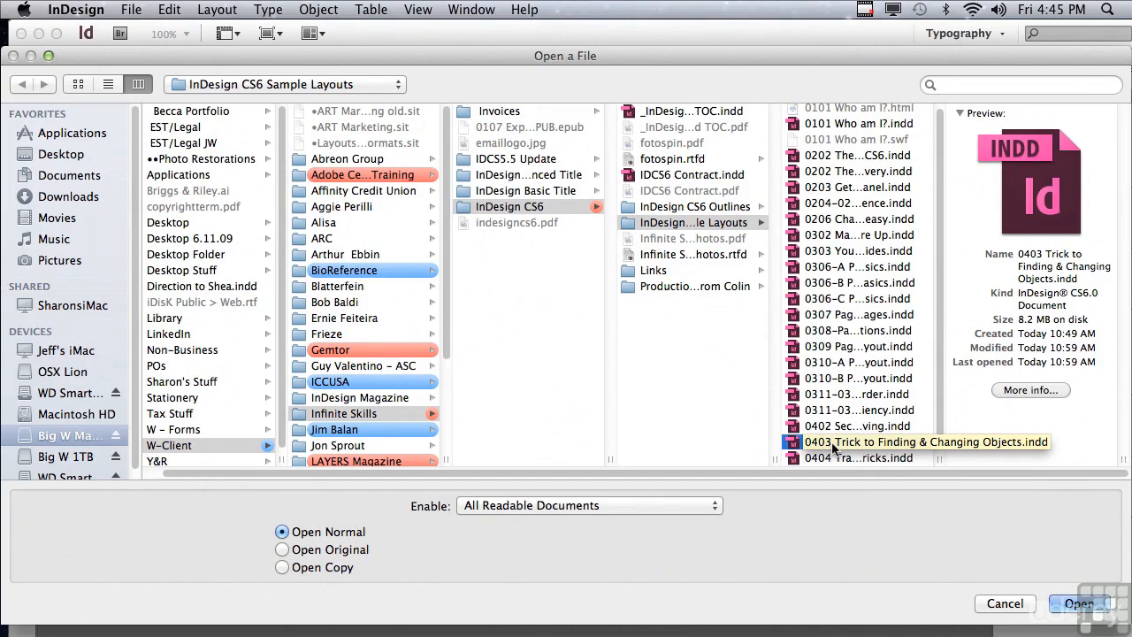
left_click(1065, 604)
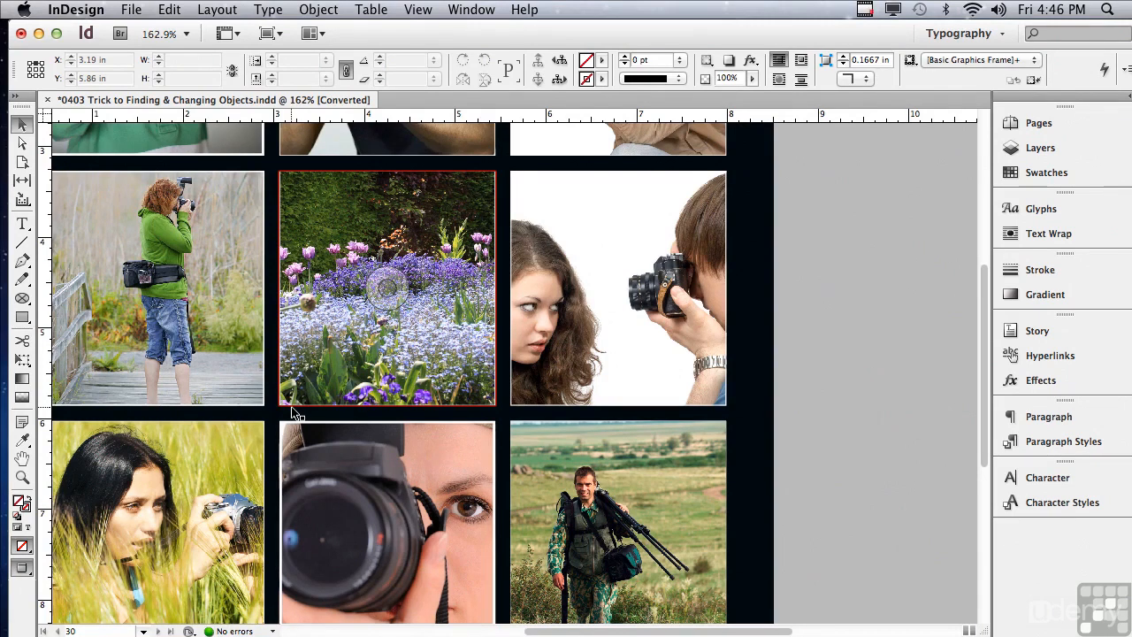
- Bring up Find/Change, look at the text search options, and set it to search for objects
left_click(233, 366)
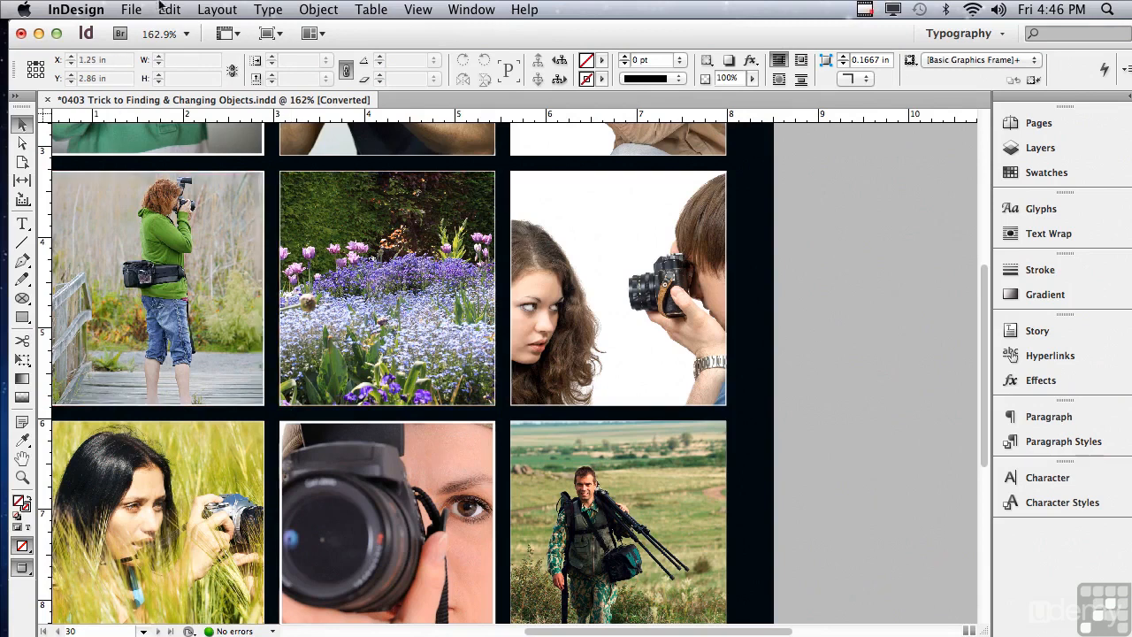
left_click(171, 9)
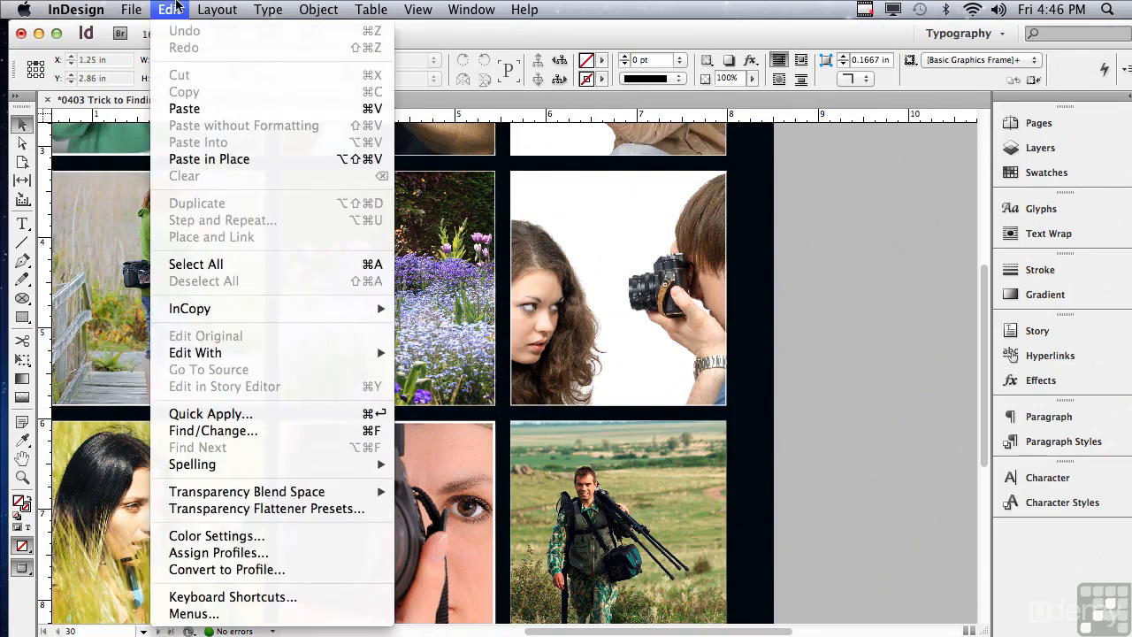
left_click(228, 431)
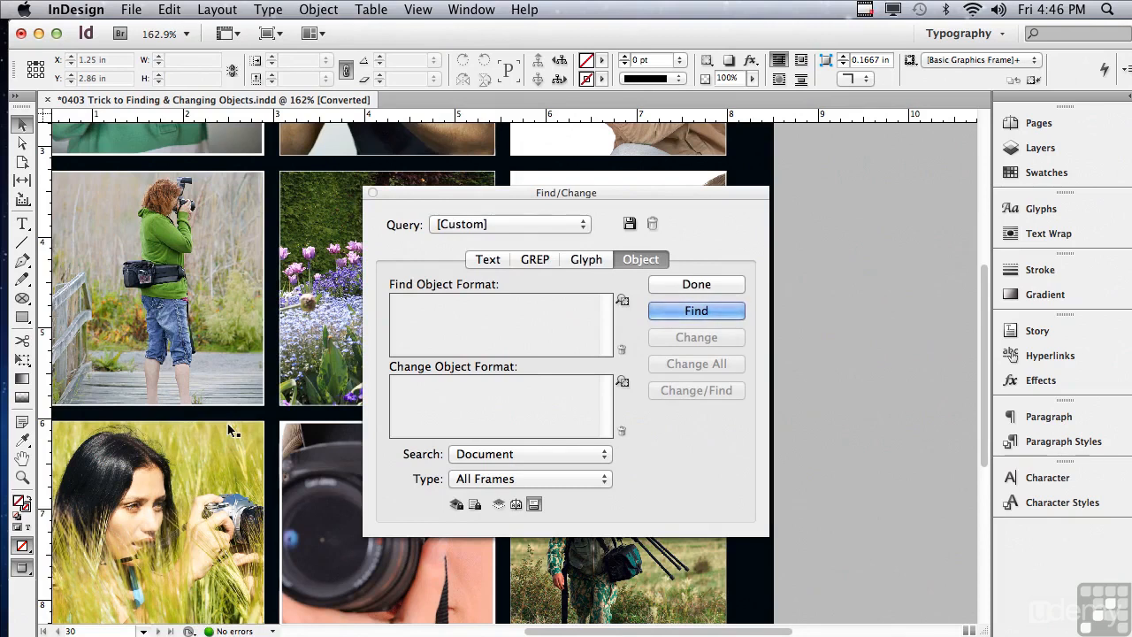
left_click(247, 430)
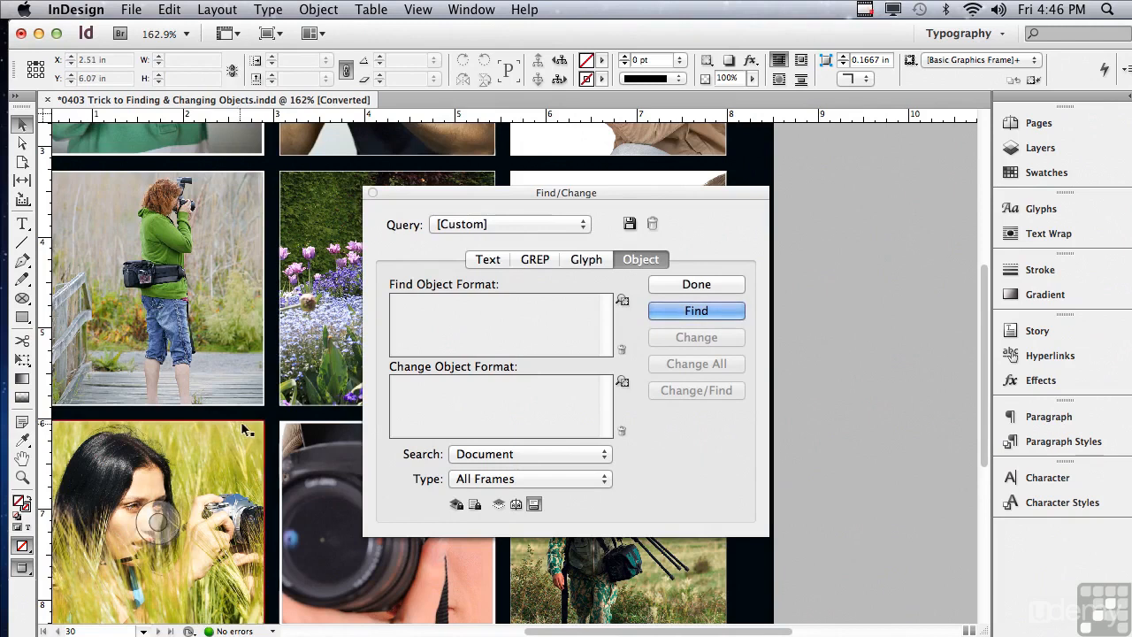
left_click(478, 260)
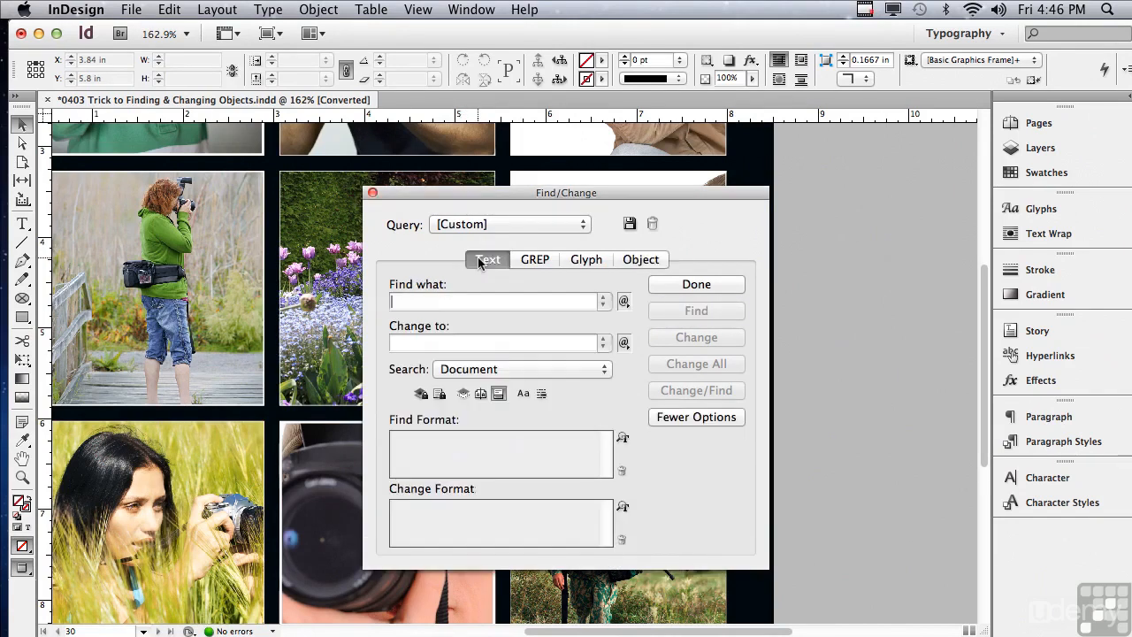
left_click(641, 261)
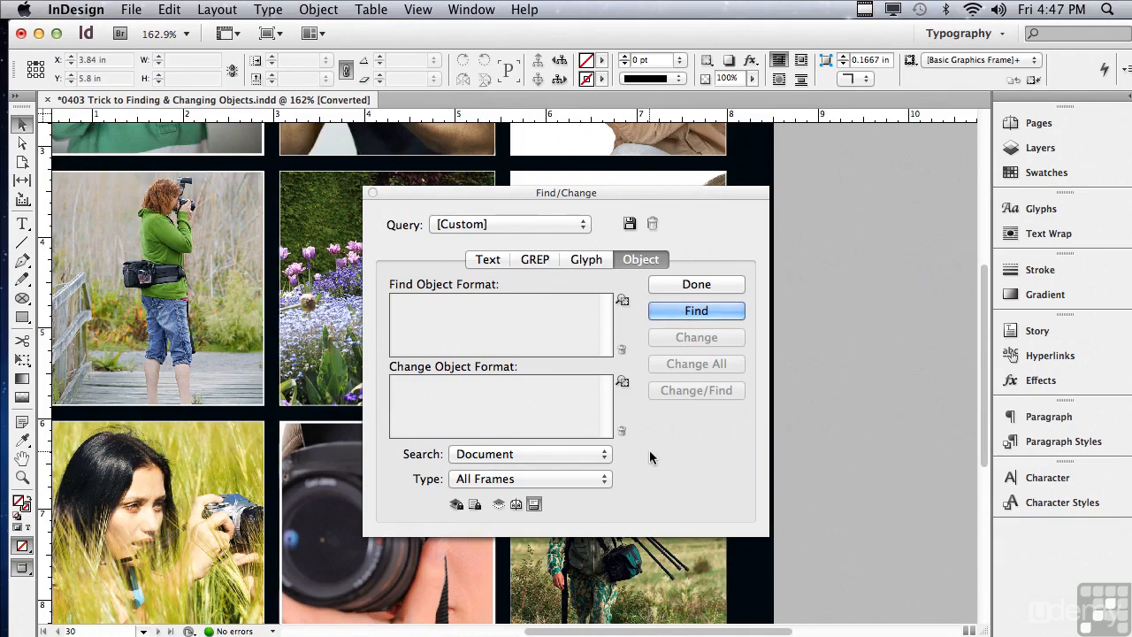
- Define the find object format as a stroke coloured [Paper]
left_click(493, 321)
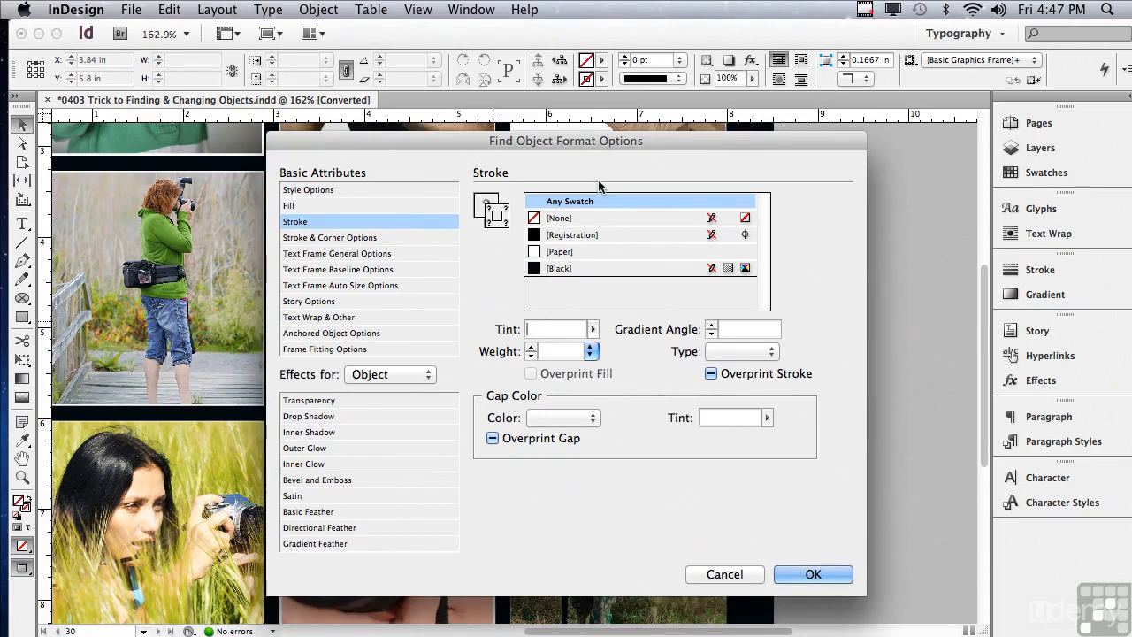
left_click(307, 223)
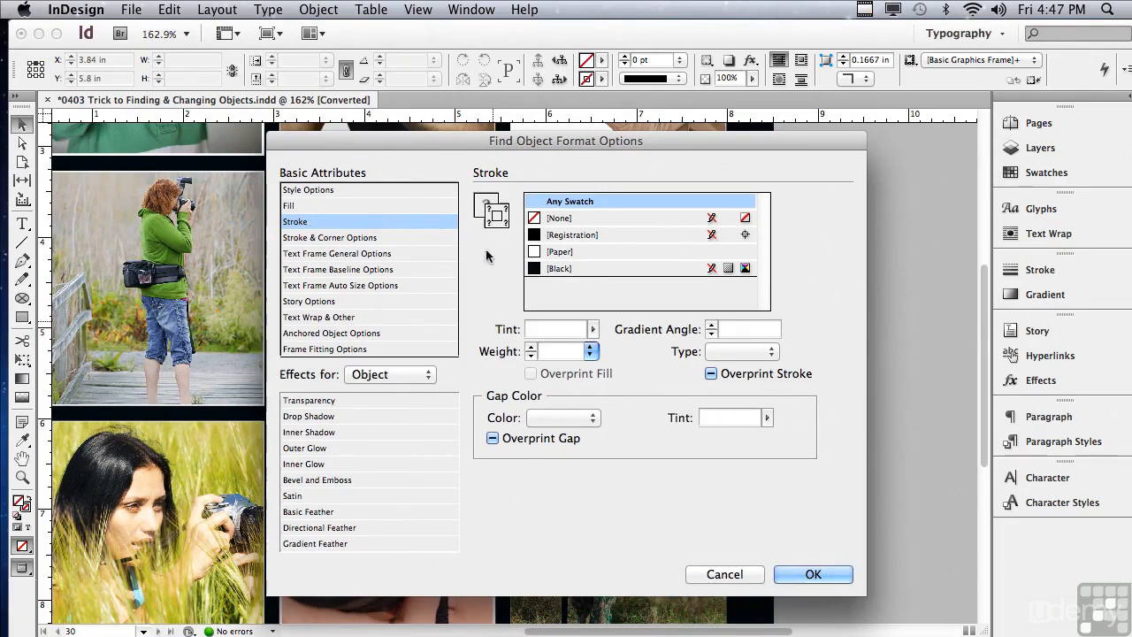
left_click(534, 252)
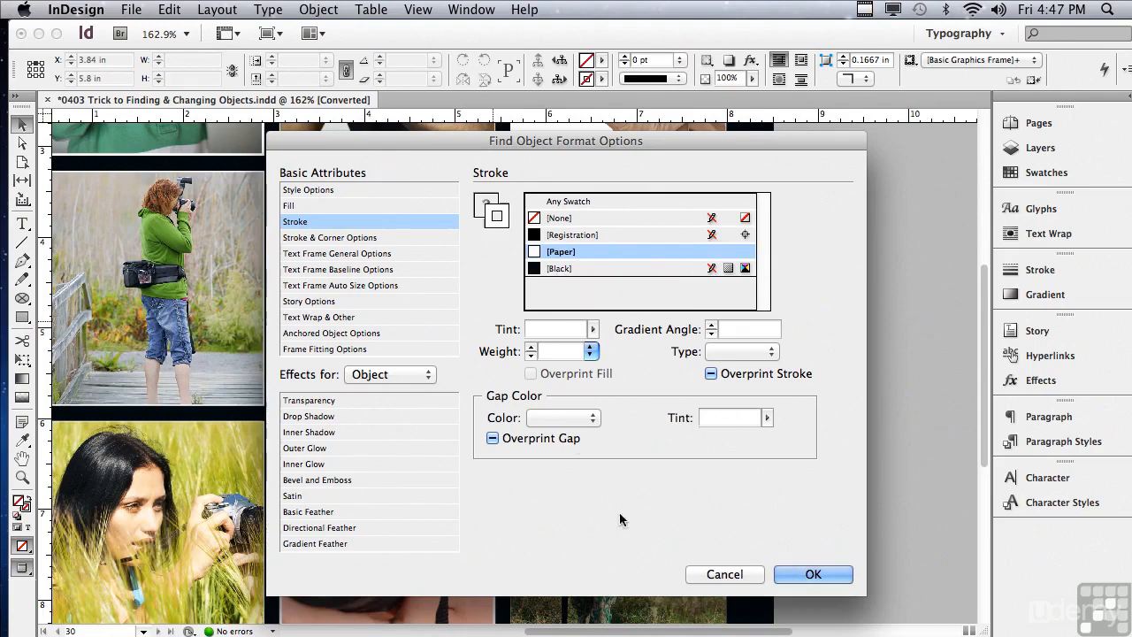
left_click(778, 576)
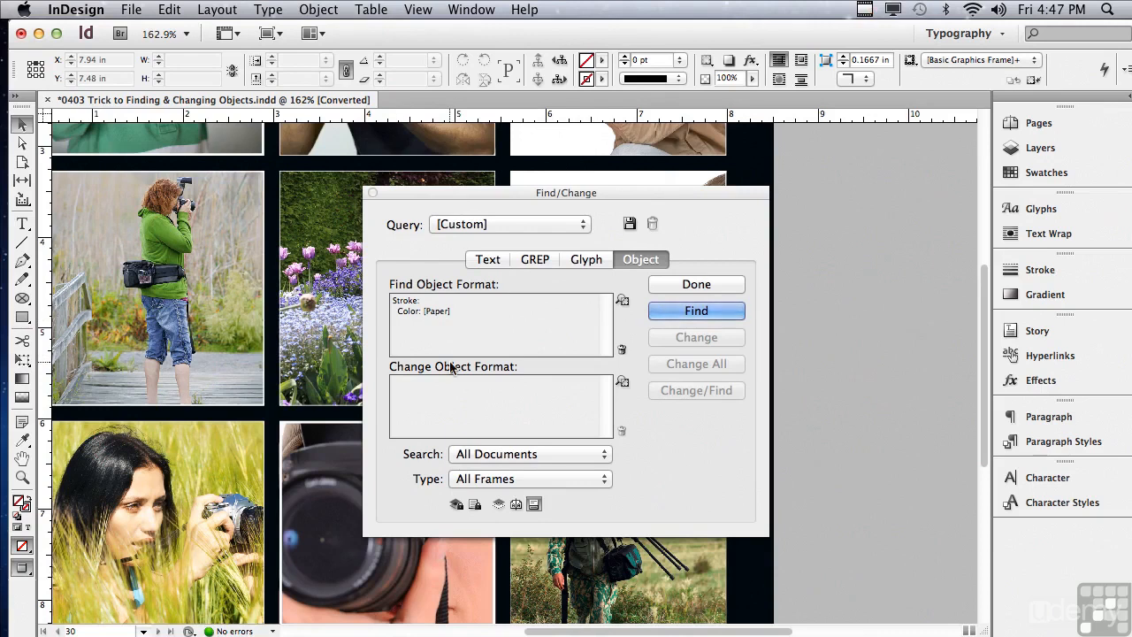
- Define the change object format as a [Paper] stroke with a weight of 4 pt
left_click(484, 399)
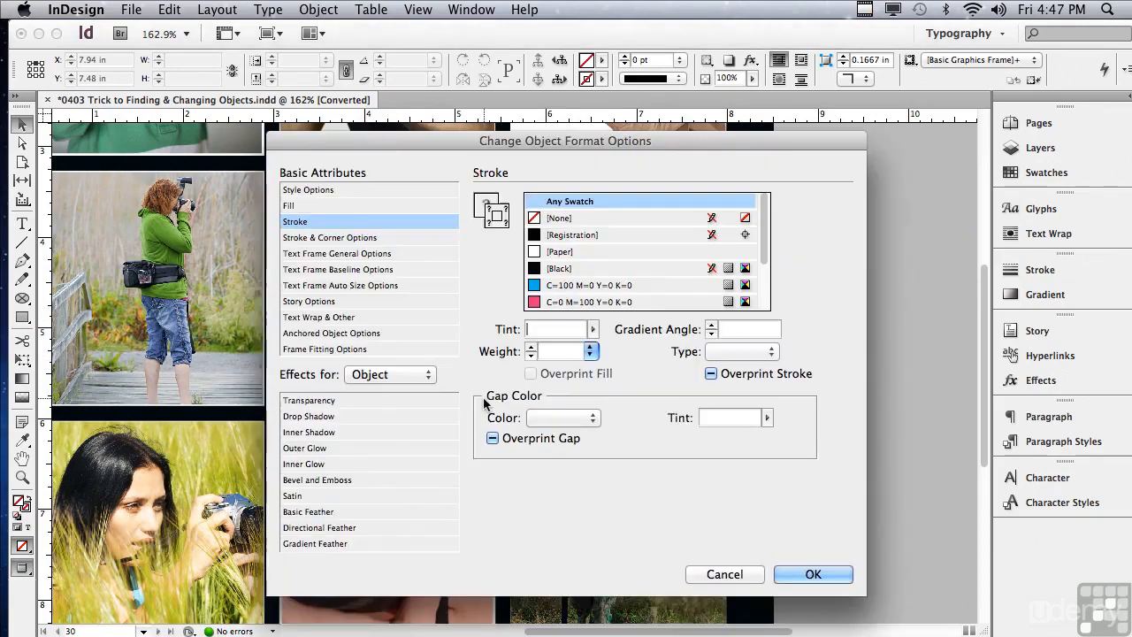
left_click(300, 225)
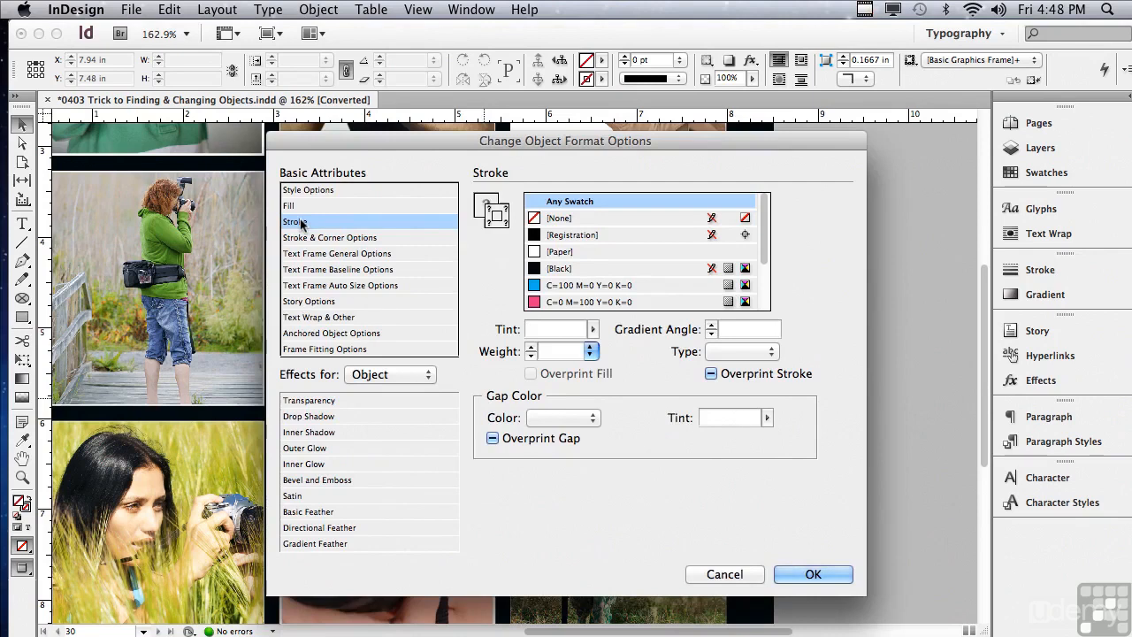
left_click(533, 253)
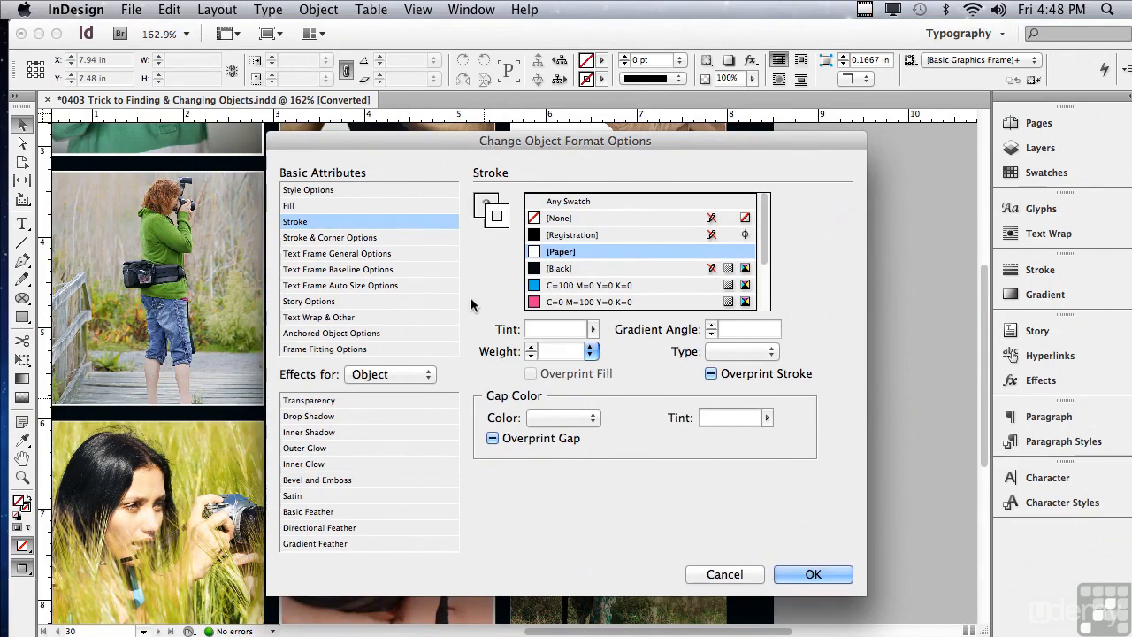
left_click(590, 352)
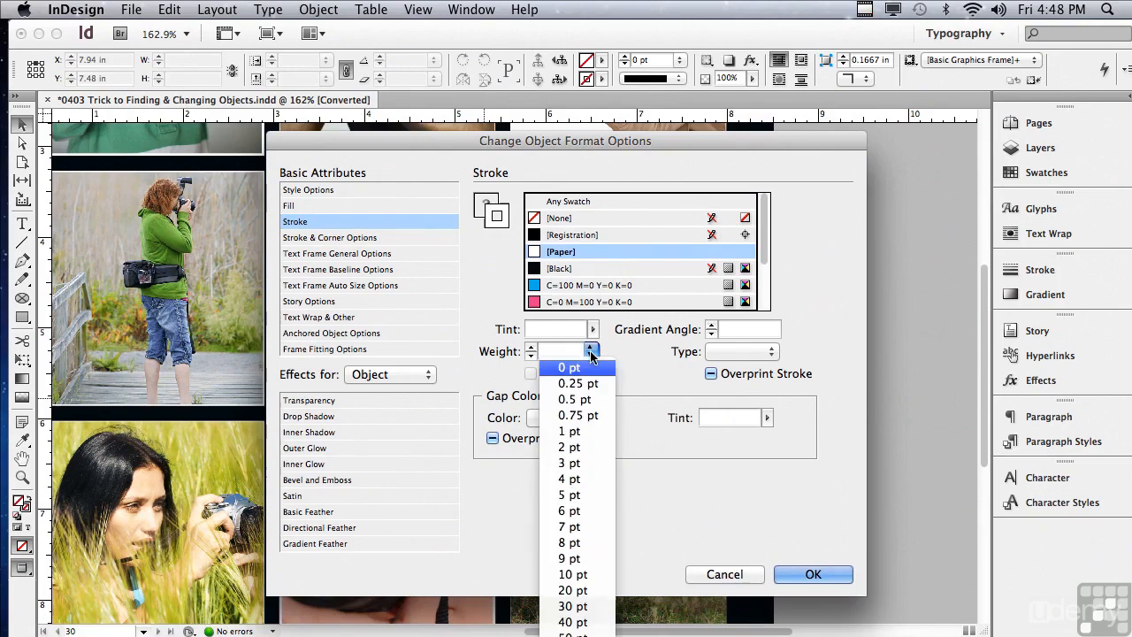
key("Return")
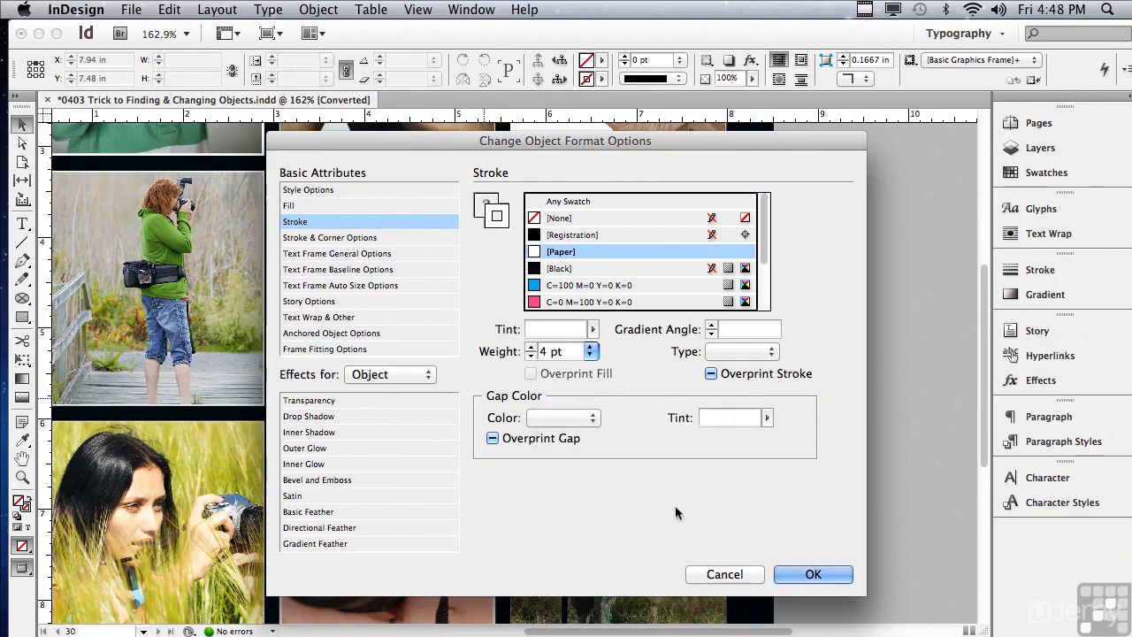
left_click(797, 573)
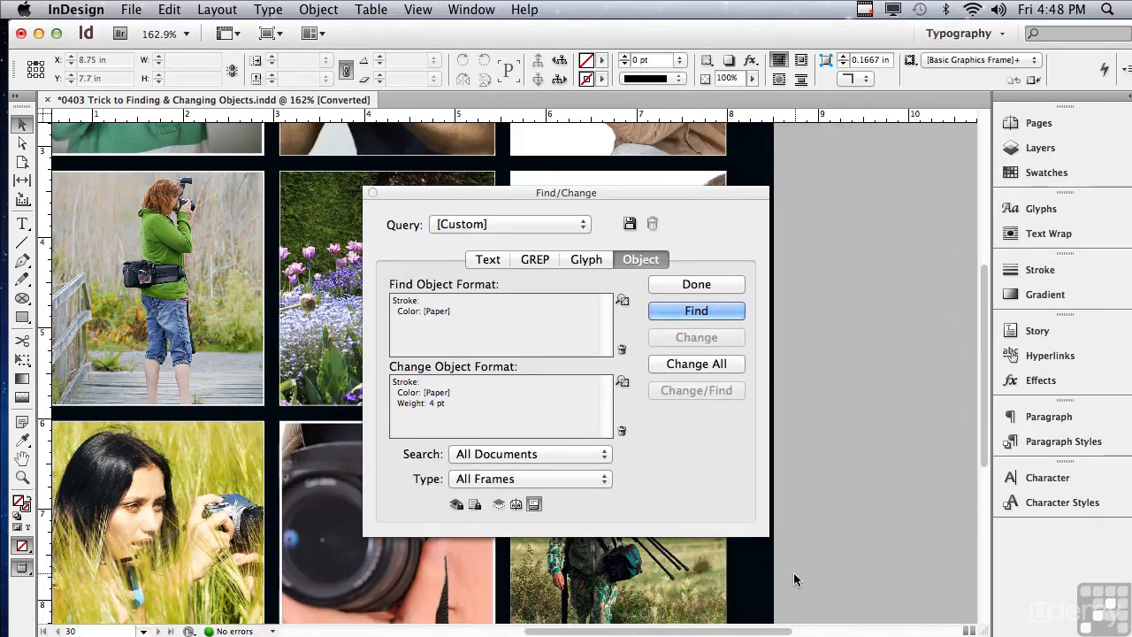
- Limit the object search to the current document and to graphic frames only
left_click(482, 458)
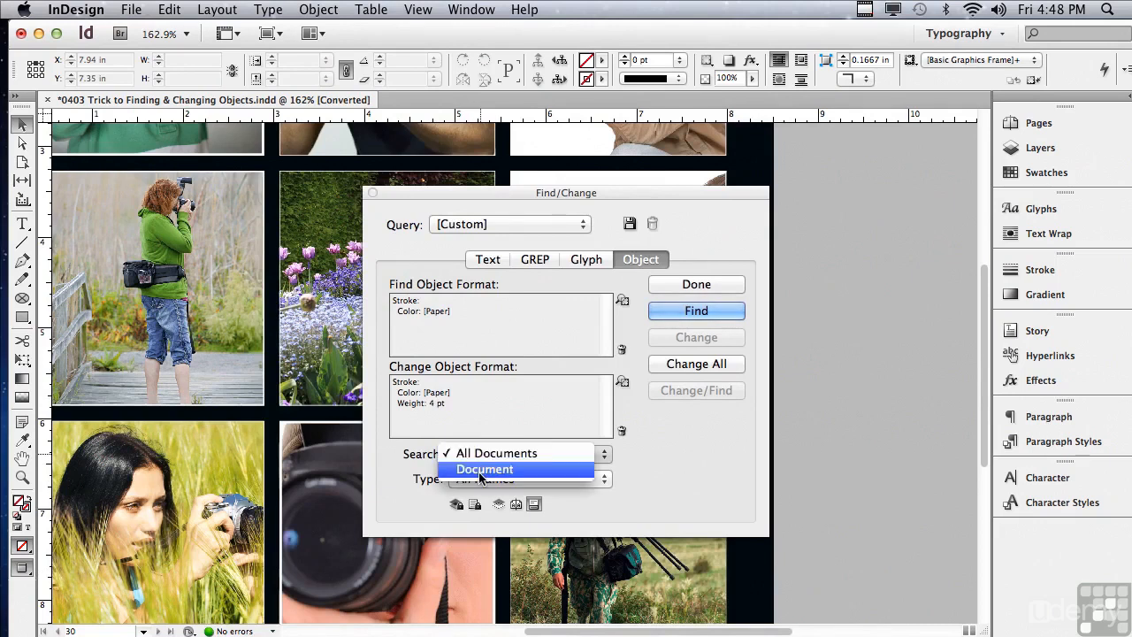
left_click(481, 469)
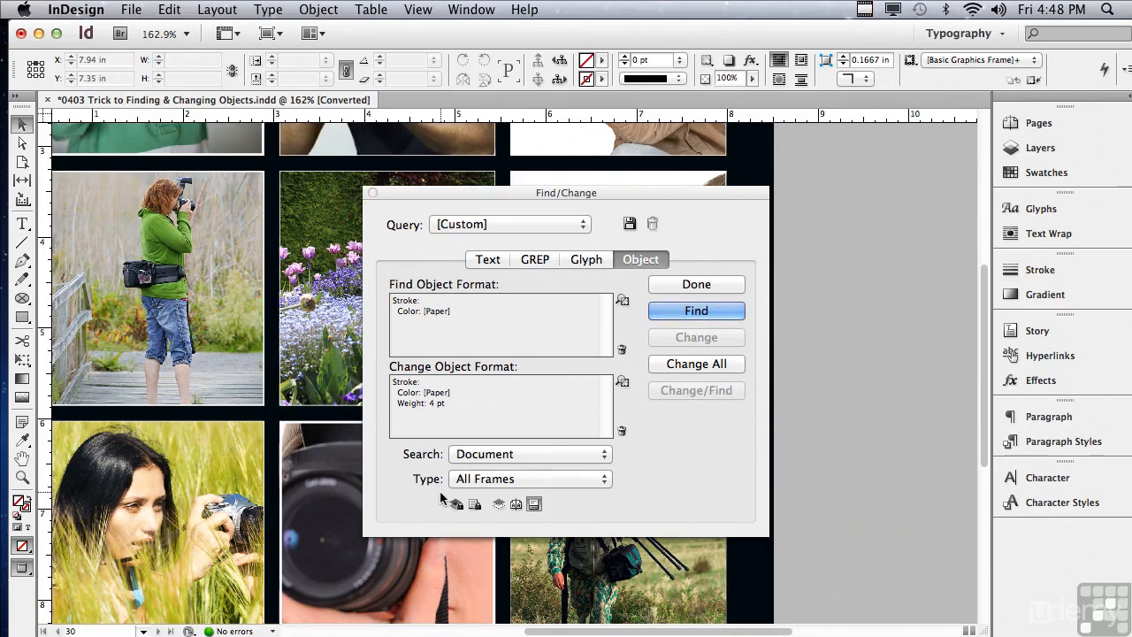
left_click(489, 478)
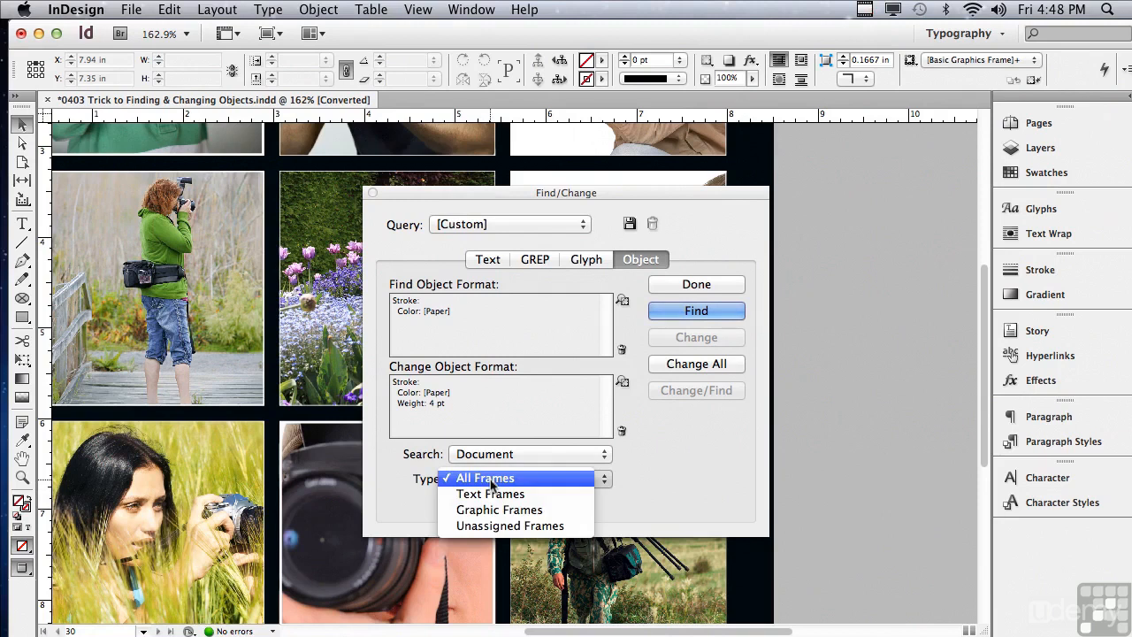
left_click(491, 510)
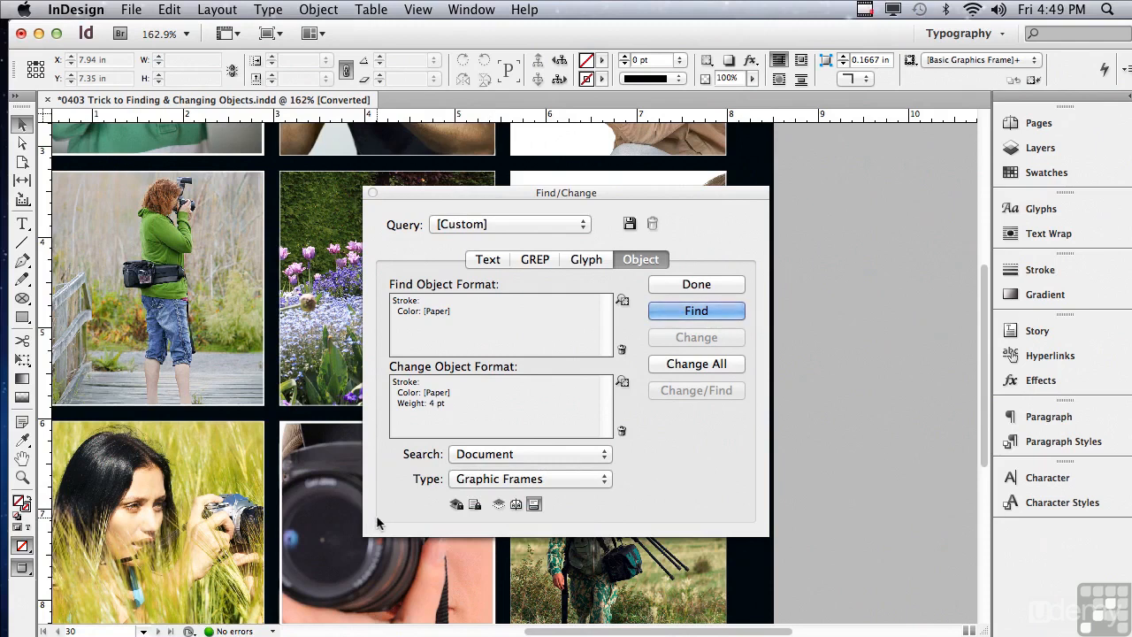
- Find the first graphic frame with a [Paper] stroke and change it, and apply the 4 pt stroke to all matching frames
left_click(702, 310)
left_click_drag(430, 195, 733, 242)
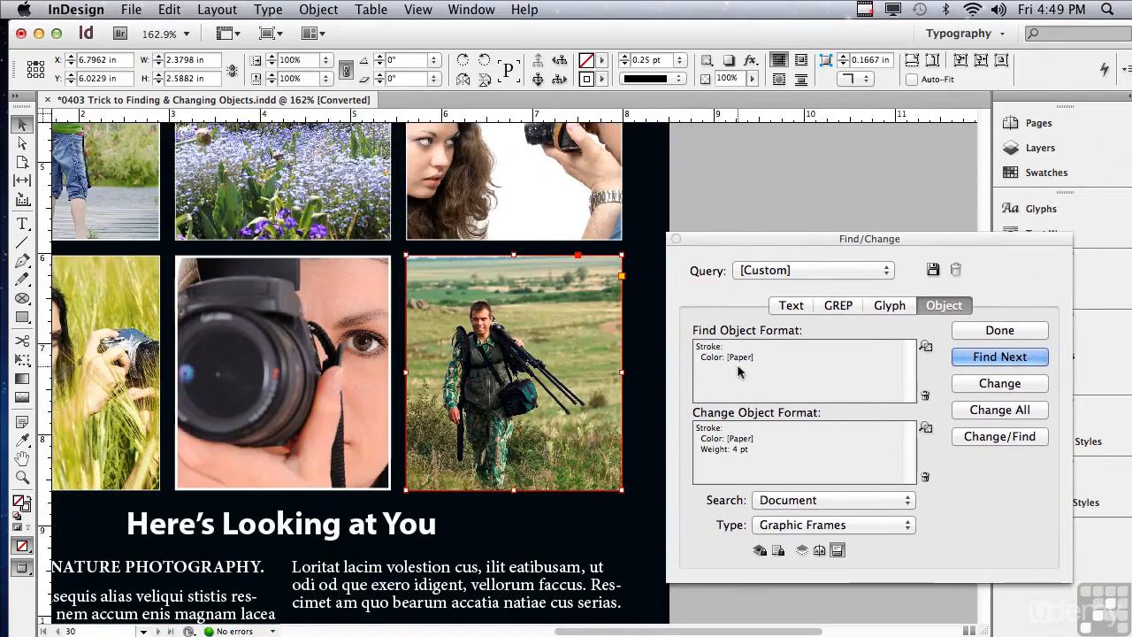
left_click(962, 387)
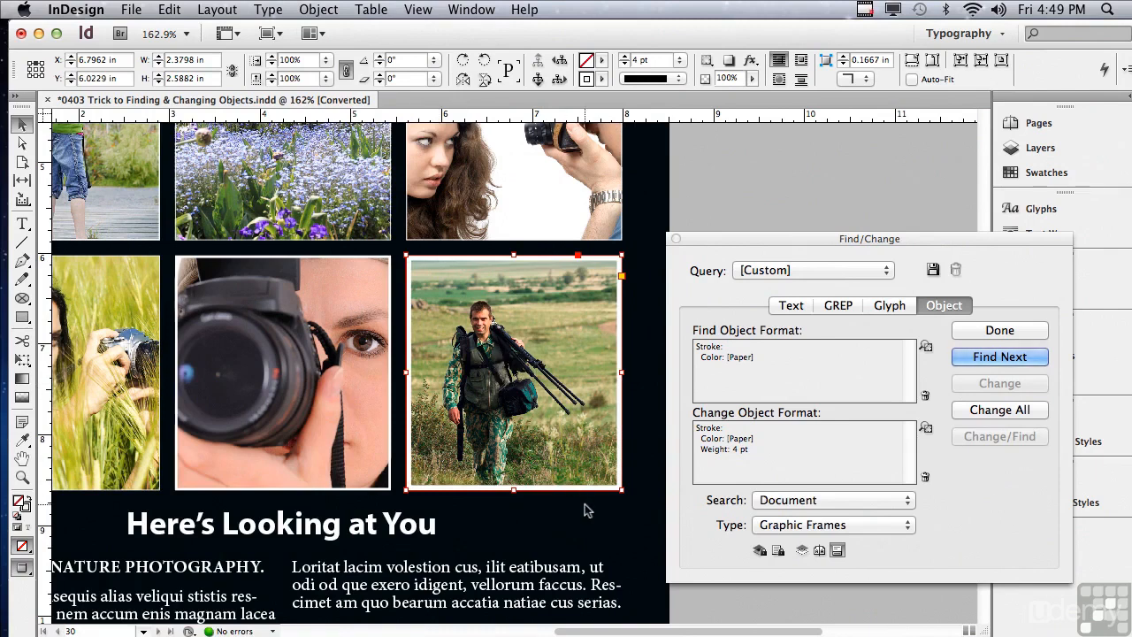
left_click(994, 416)
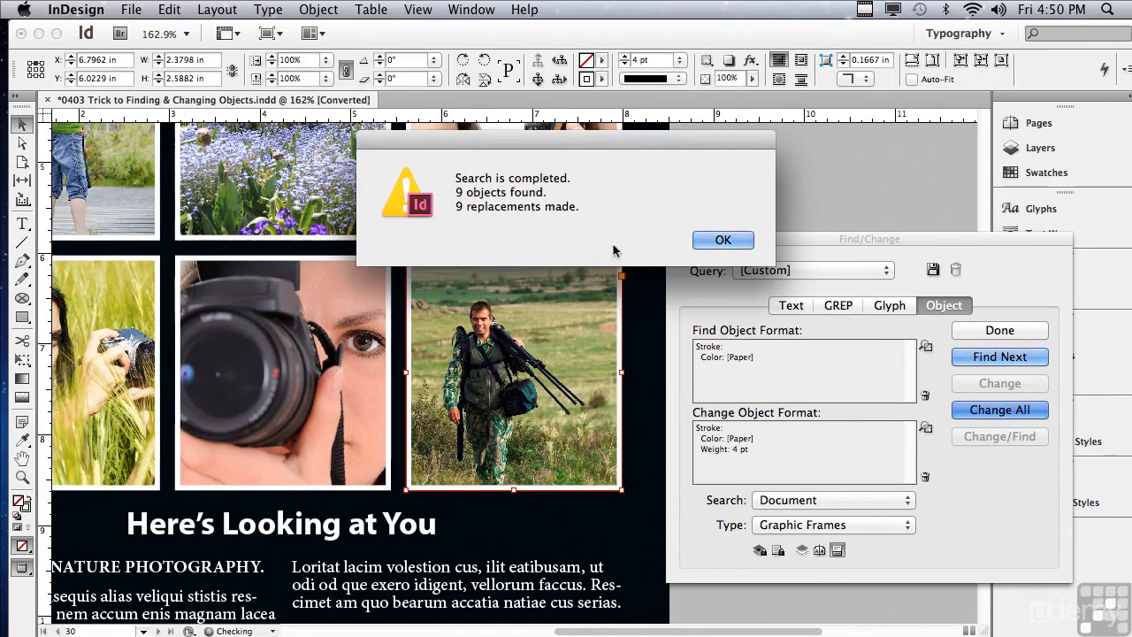
left_click(720, 240)
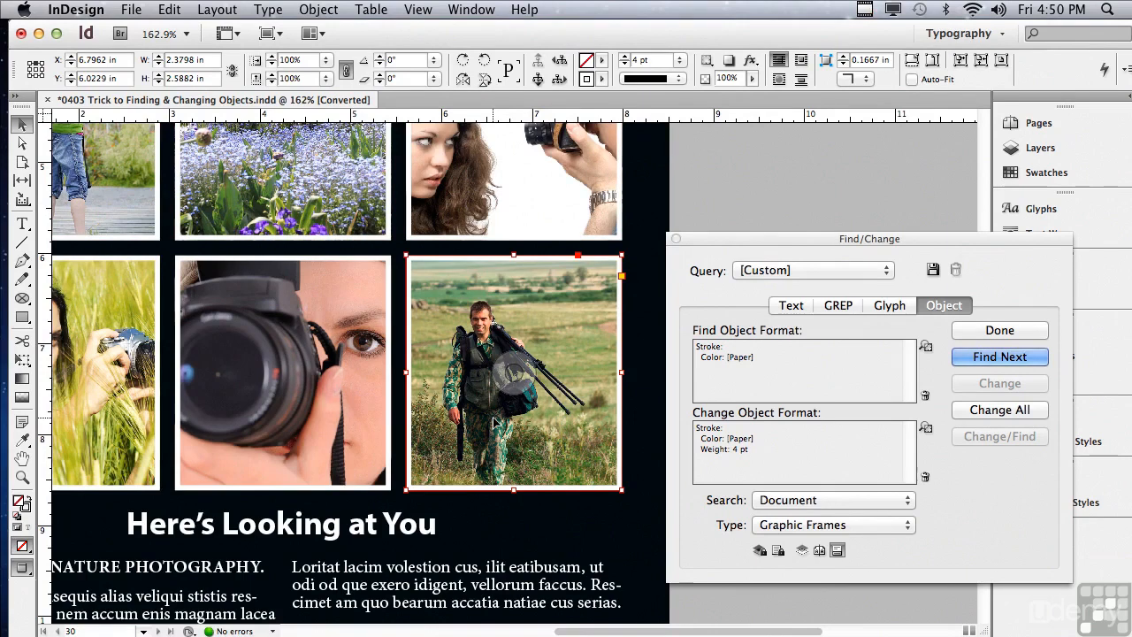
- Check the stroke weight of the selected photo frame in the stroke settings
left_click_drag(967, 245, 869, 239)
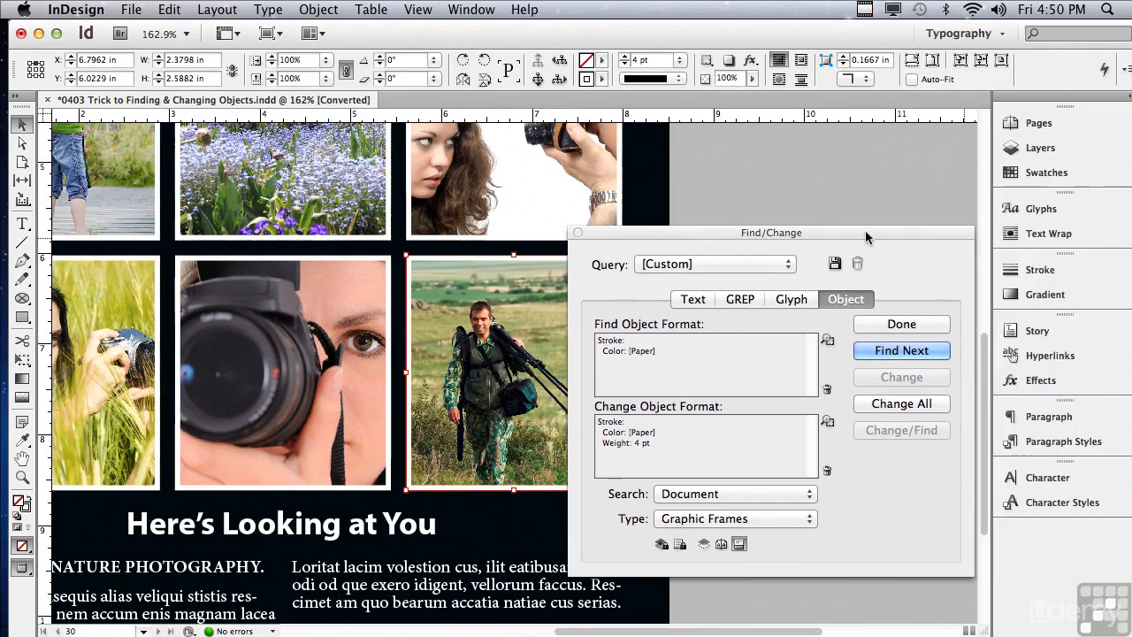
left_click(1039, 270)
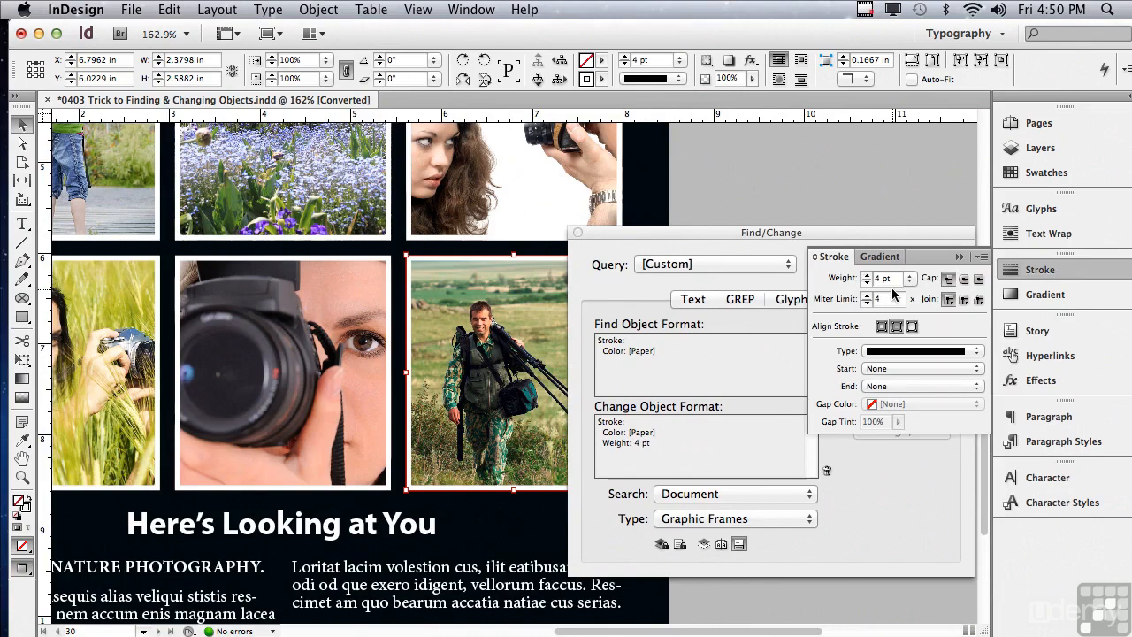
left_click(959, 256)
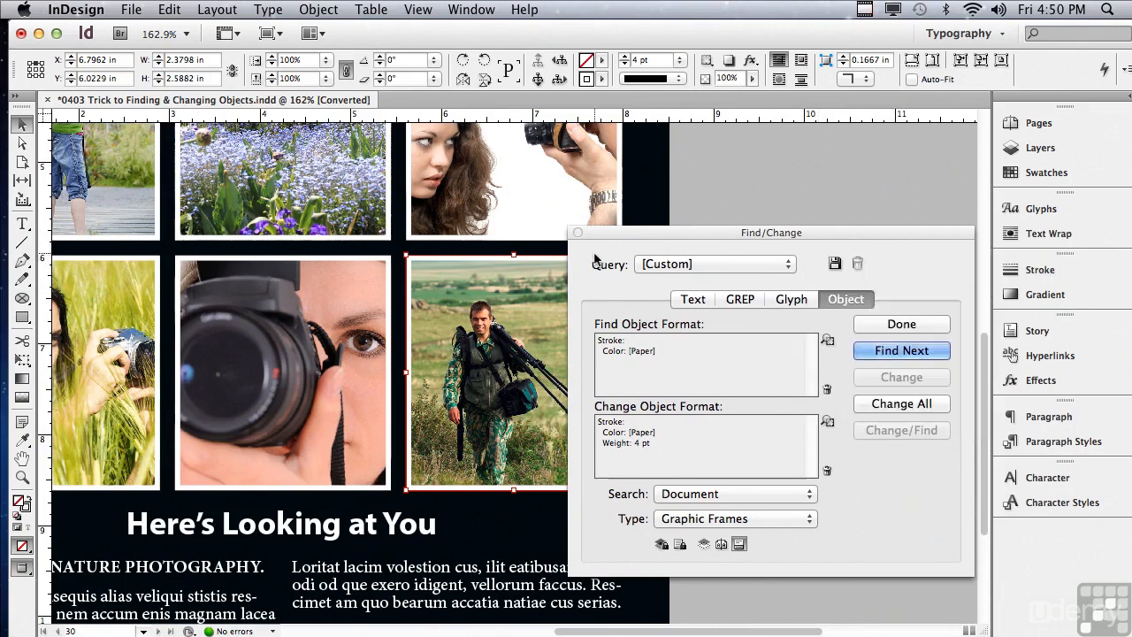
- Close Find/Change and fit the whole page in the window to review the photo frames
left_click(578, 233)
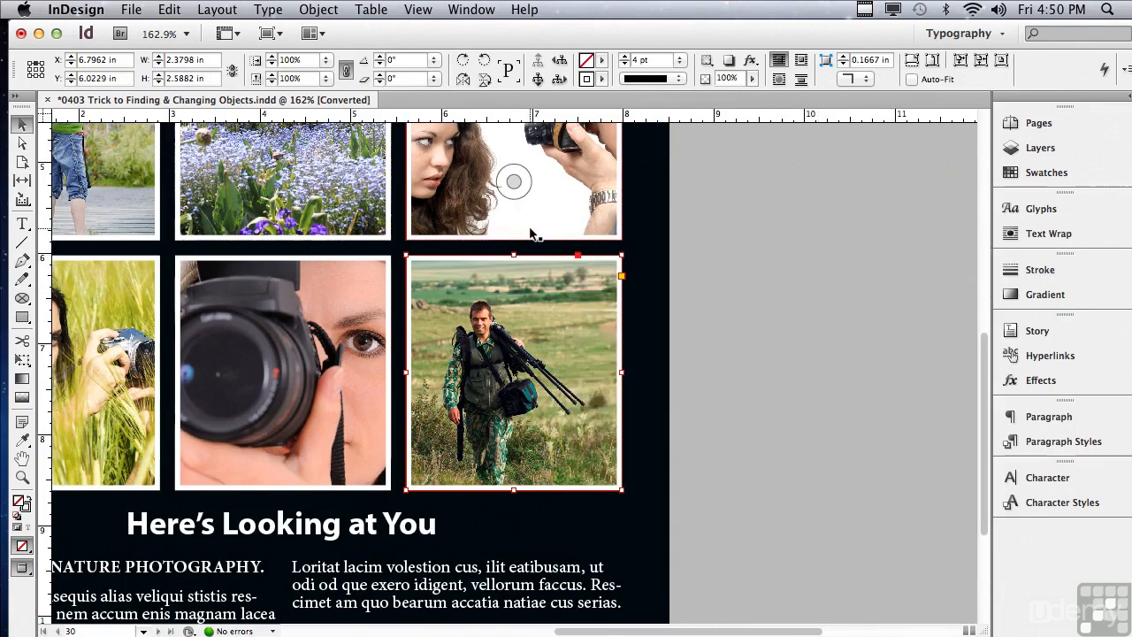
left_click(421, 11)
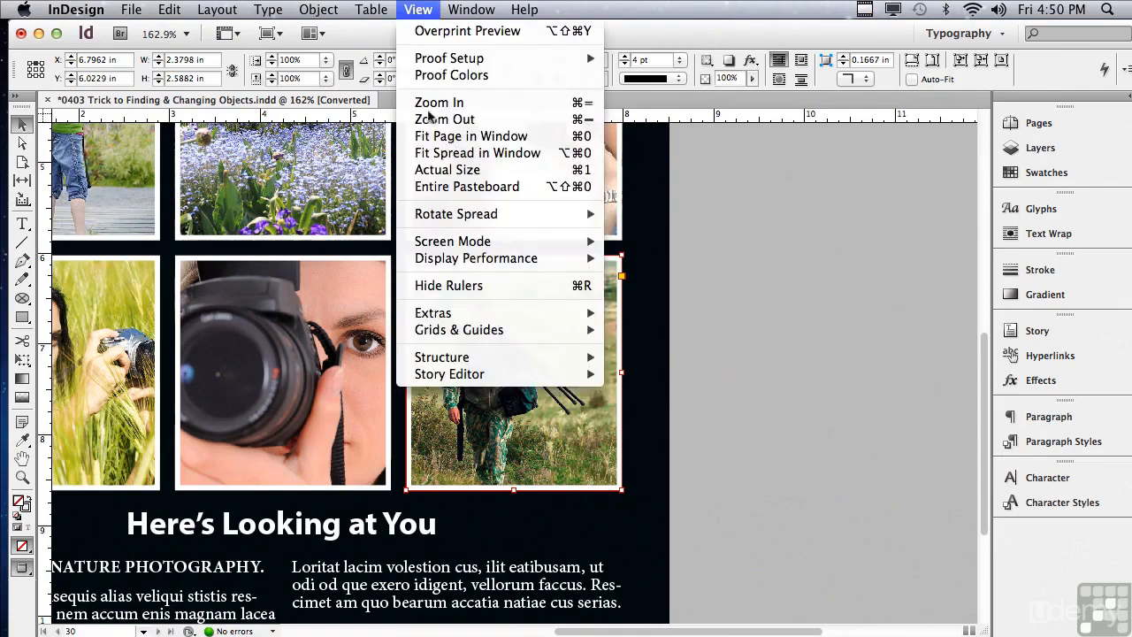
left_click(431, 140)
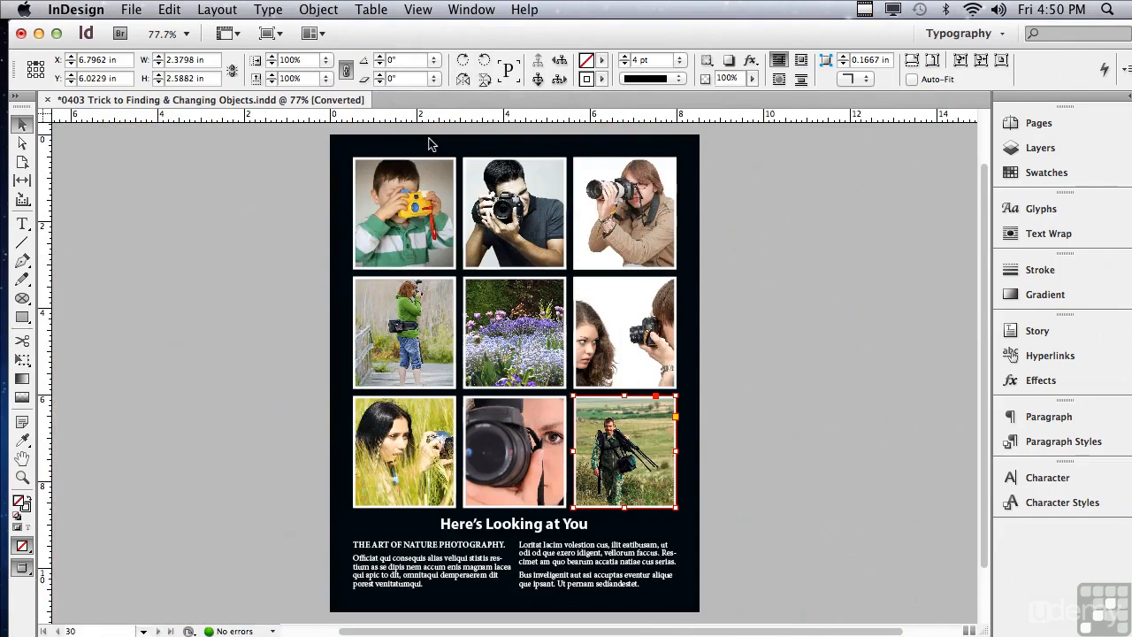